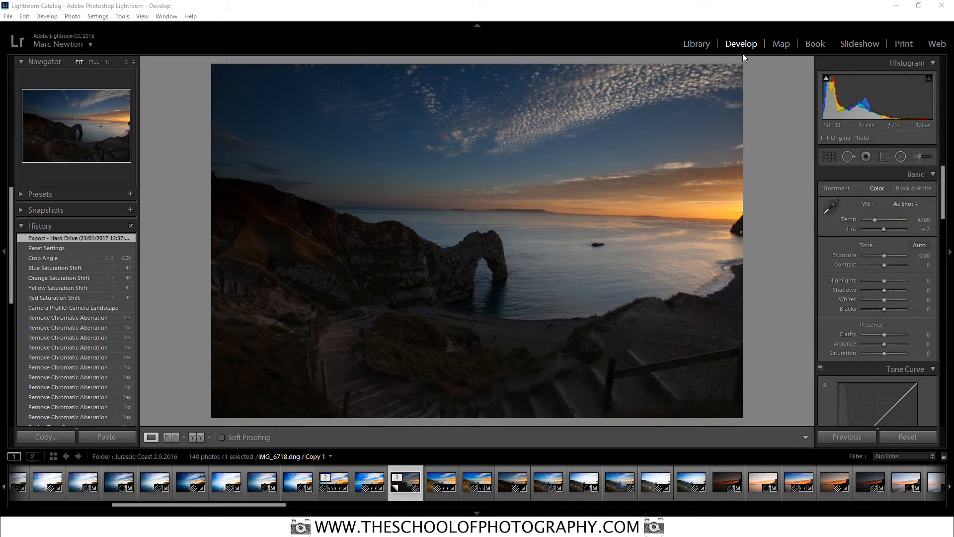
Step: Set the photo's basic adjustments to Exposure +1.91, Highlights −90, Shadows +100, Blacks −33, Clarity +5, Vibrance +24 and Saturation +7
click(476, 26)
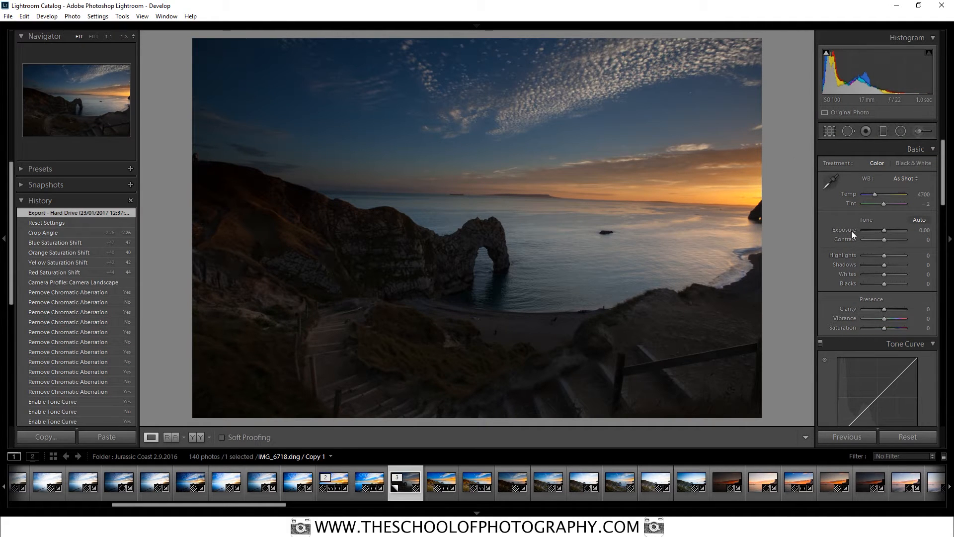
drag(883, 230, 892, 231)
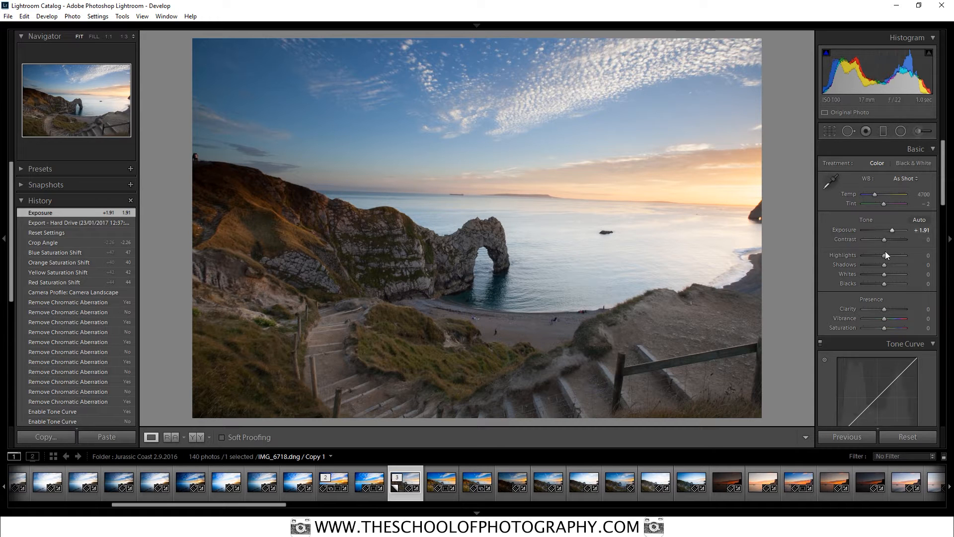
drag(884, 257, 875, 284)
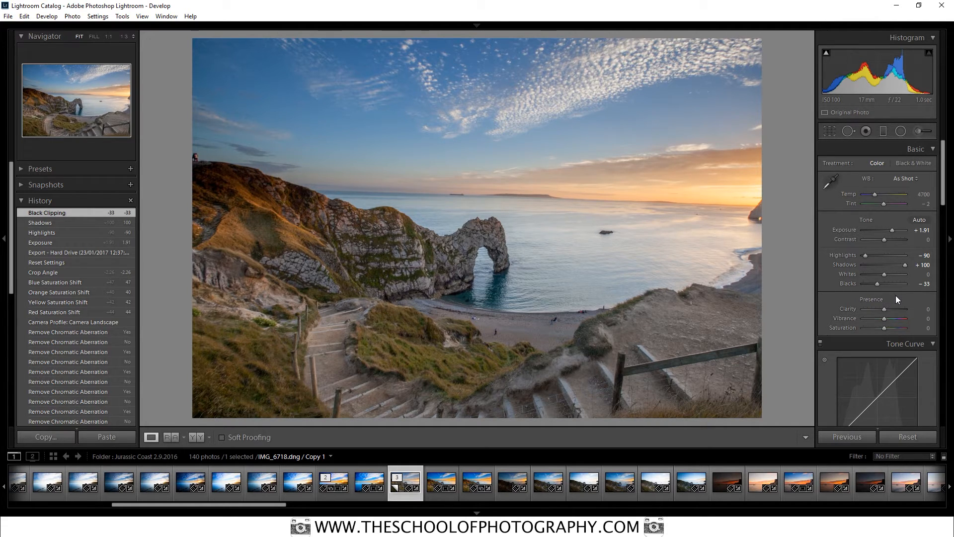
drag(884, 310, 886, 327)
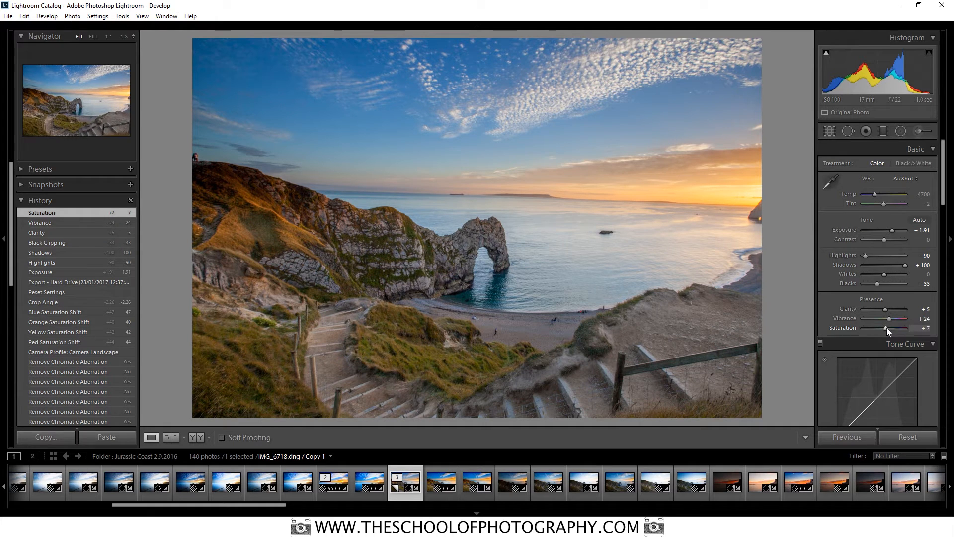
Step: Add contrast with a gentle S-shaped tone curve, setting Lights to +14 and Darks to −16
scroll(927, 217, down, 5)
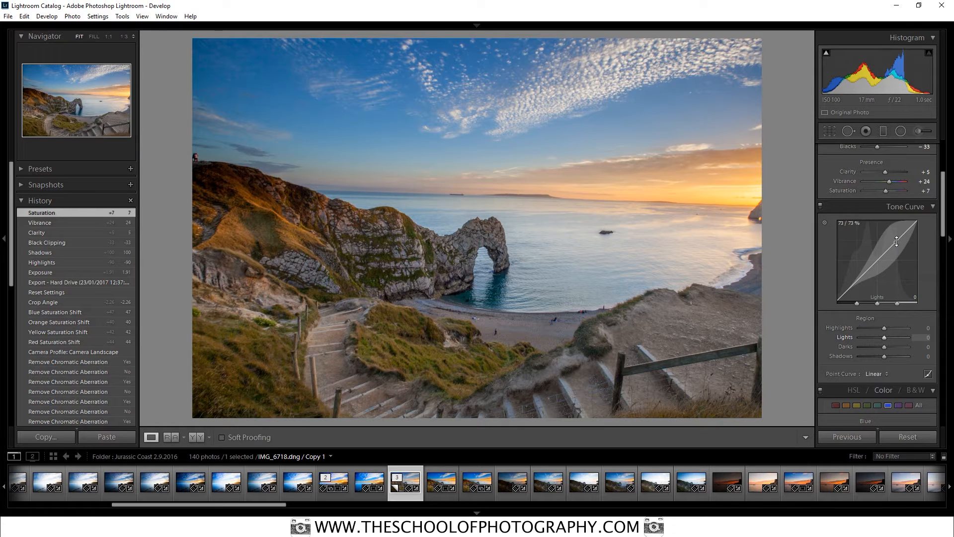
drag(896, 245, 896, 237)
drag(865, 269, 896, 237)
drag(860, 280, 860, 281)
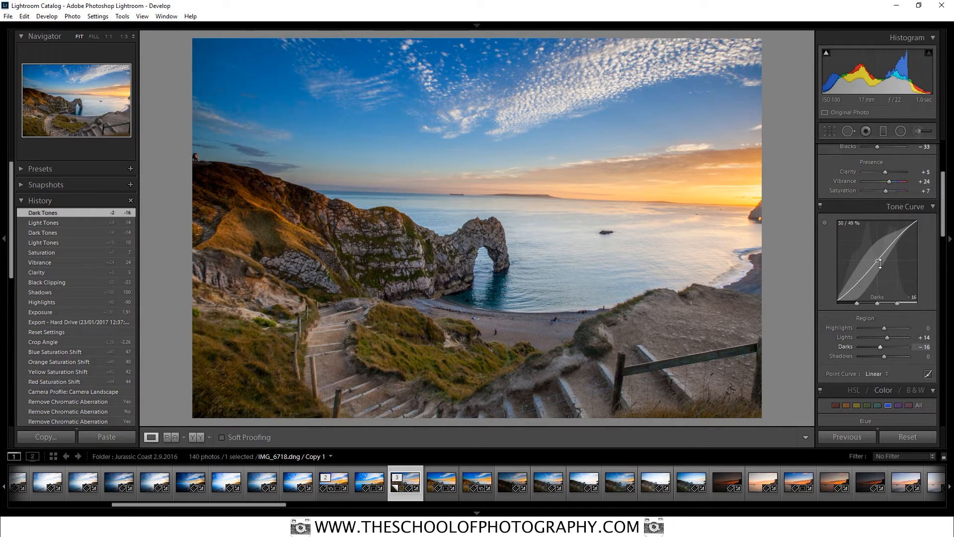
Step: Compare the photo with and without the tone curve adjustment, leaving the adjustment enabled
click(820, 206)
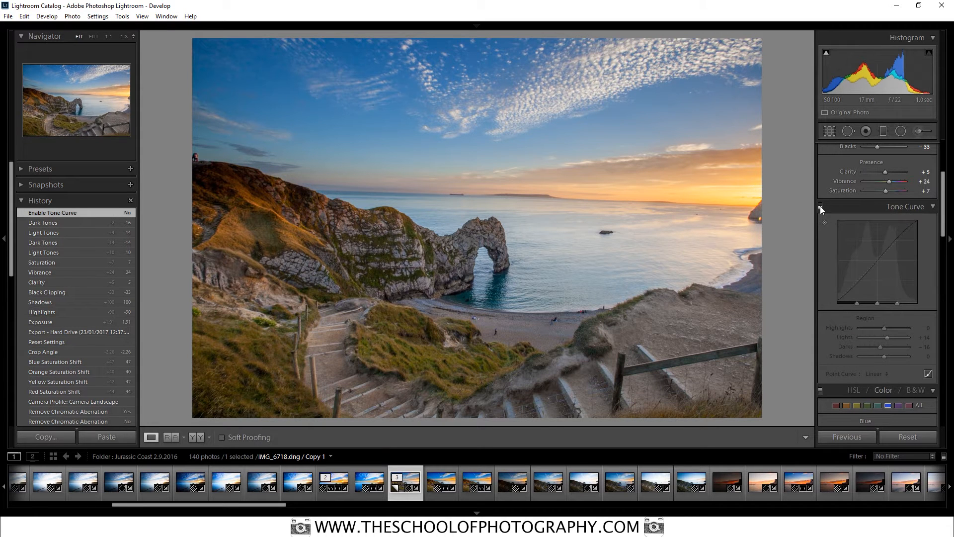
click(821, 206)
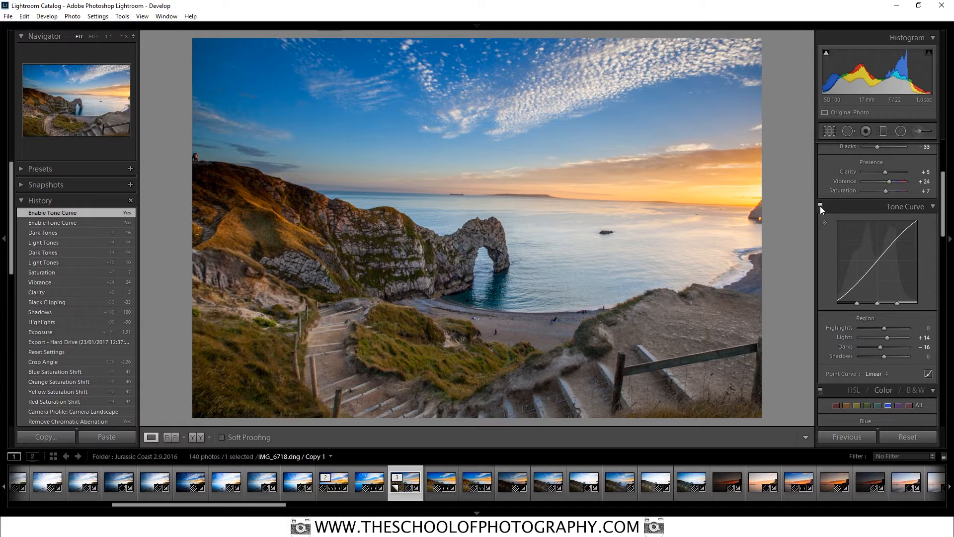
click(820, 206)
click(820, 206)
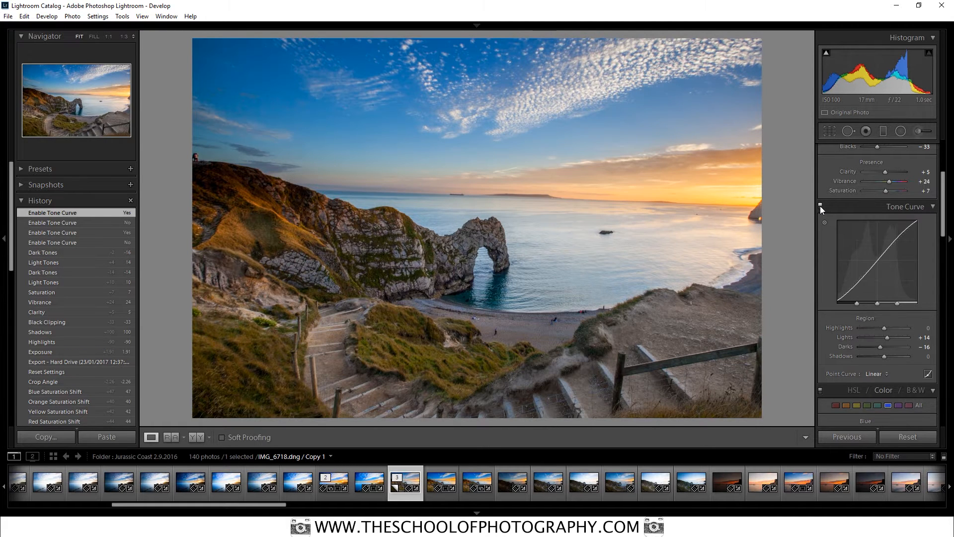
click(820, 205)
click(820, 206)
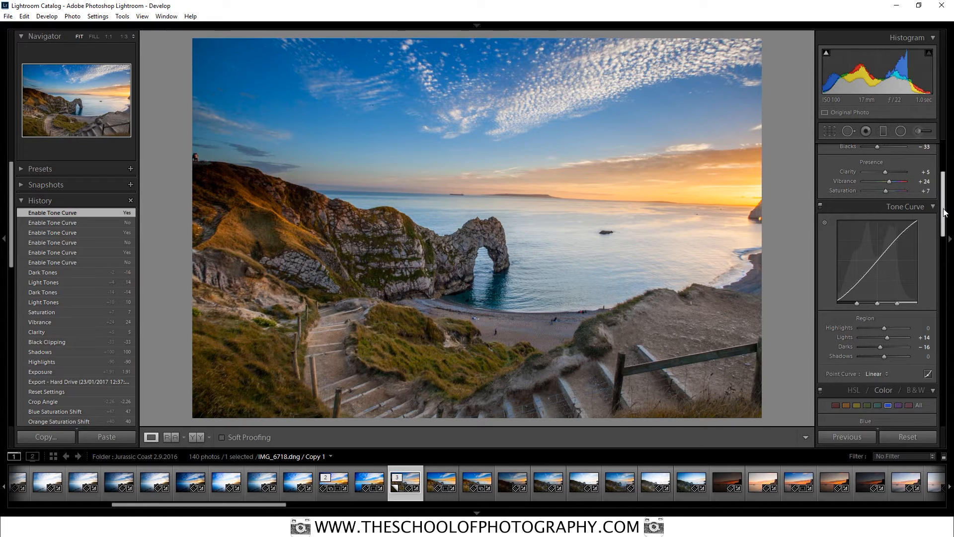
Step: Enable Remove Chromatic Aberration in the photo's lens corrections
drag(945, 213, 934, 318)
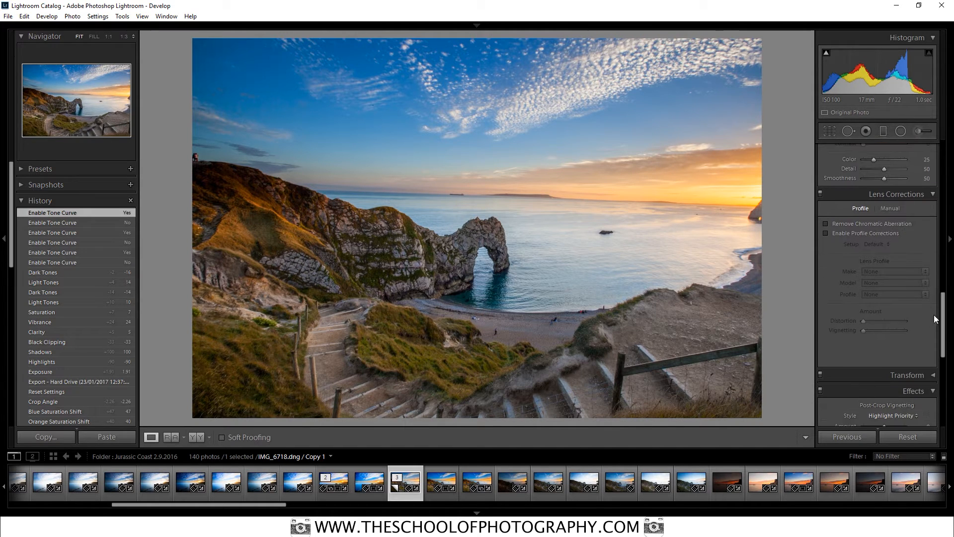
click(826, 224)
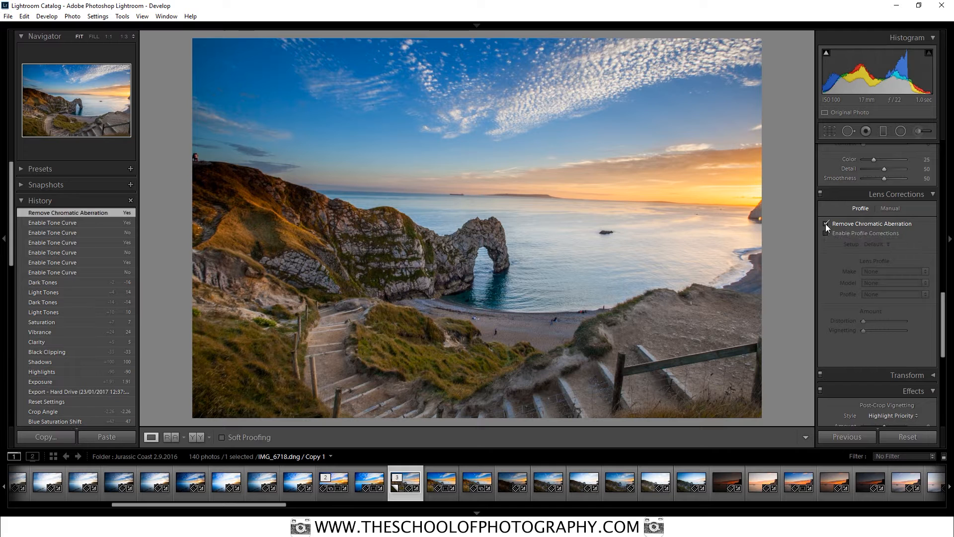
Step: Inspect the horizon and headland edges at 1:1 with and without chromatic aberration removal, leaving the correction enabled
click(734, 216)
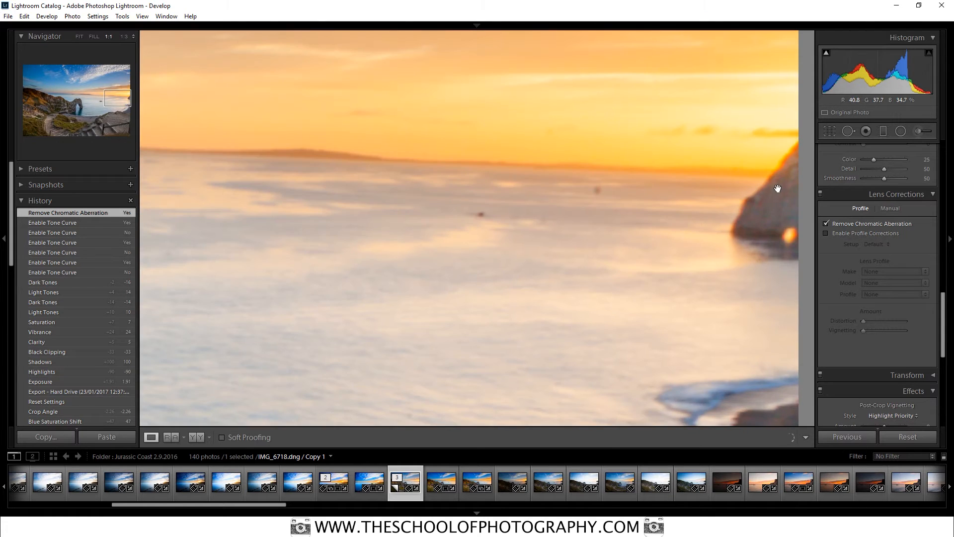
drag(777, 191, 711, 226)
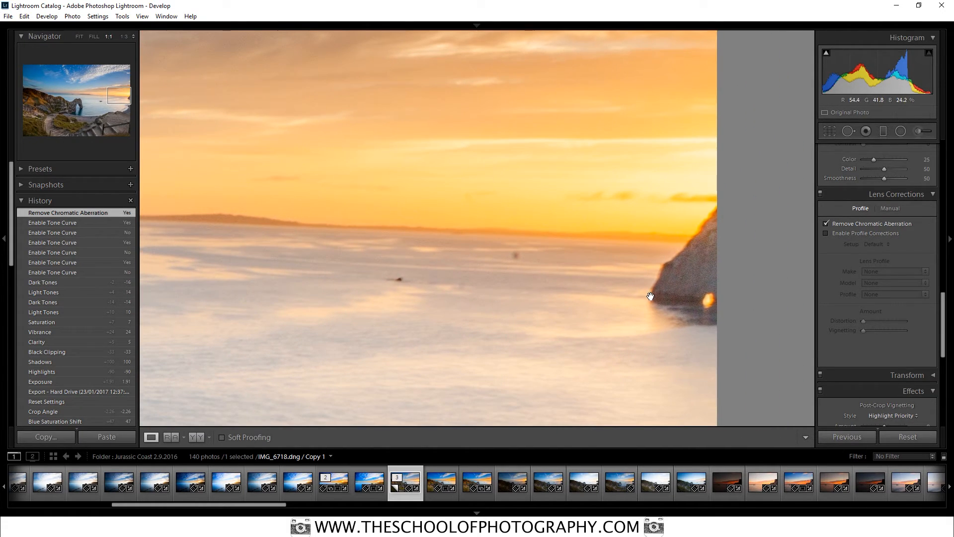
click(826, 223)
click(826, 223)
click(828, 224)
click(827, 223)
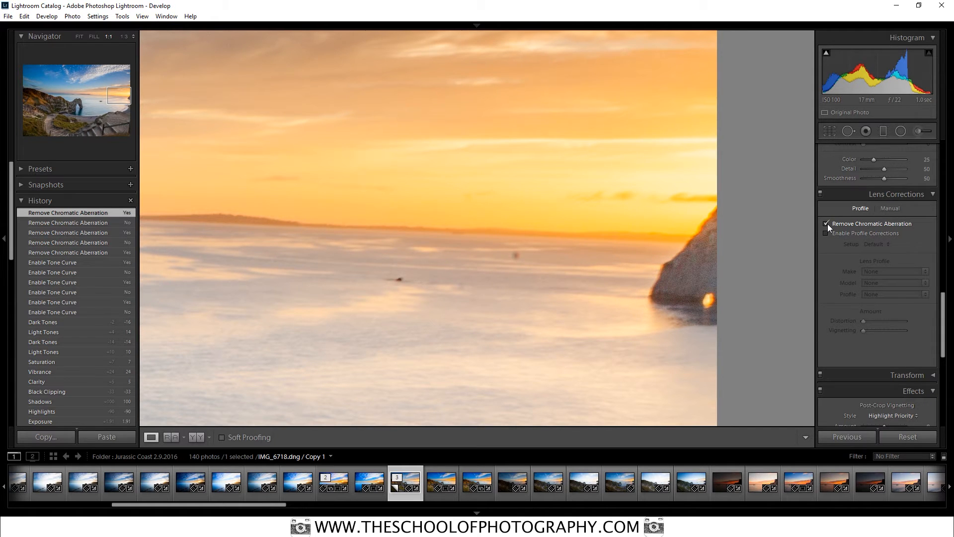
drag(619, 285, 767, 242)
click(467, 221)
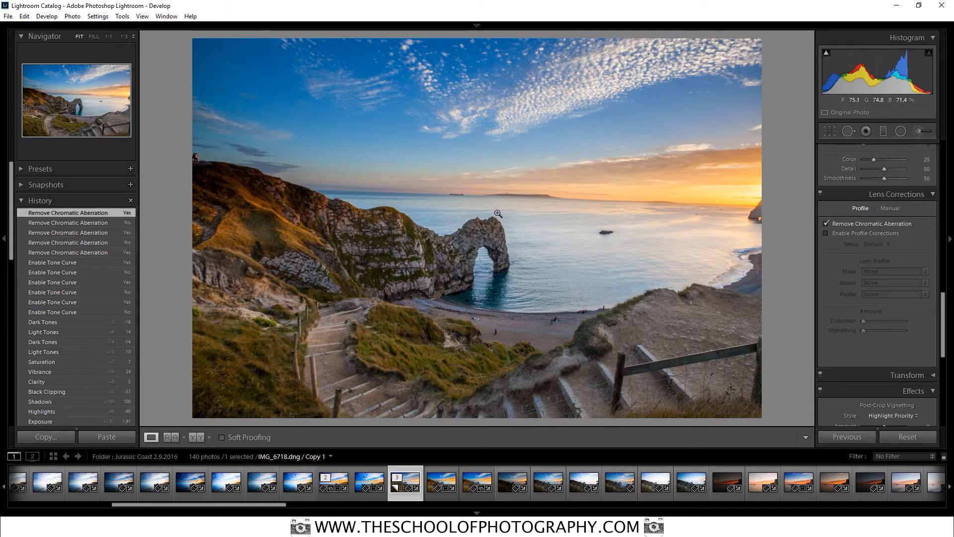
Step: Change the camera calibration profile to Camera Landscape
drag(945, 317, 944, 380)
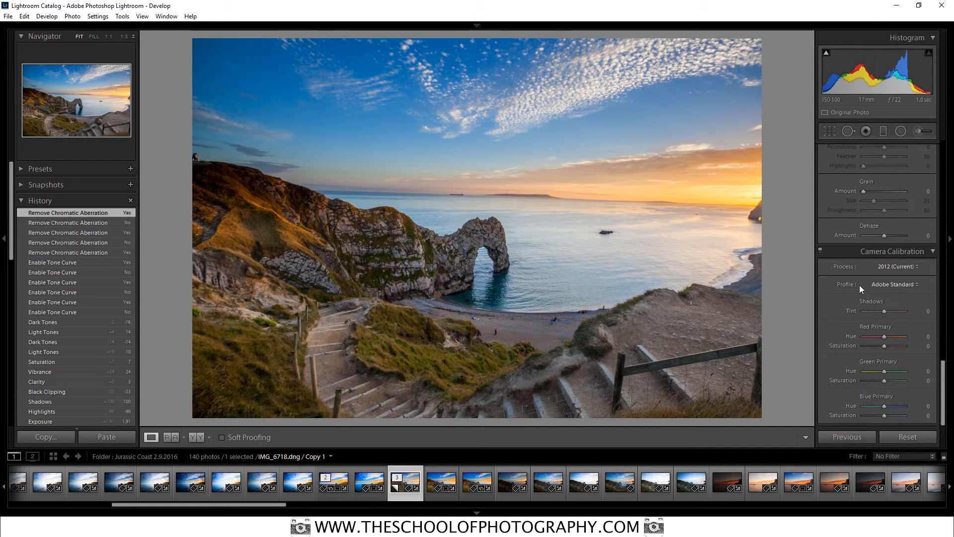
click(895, 285)
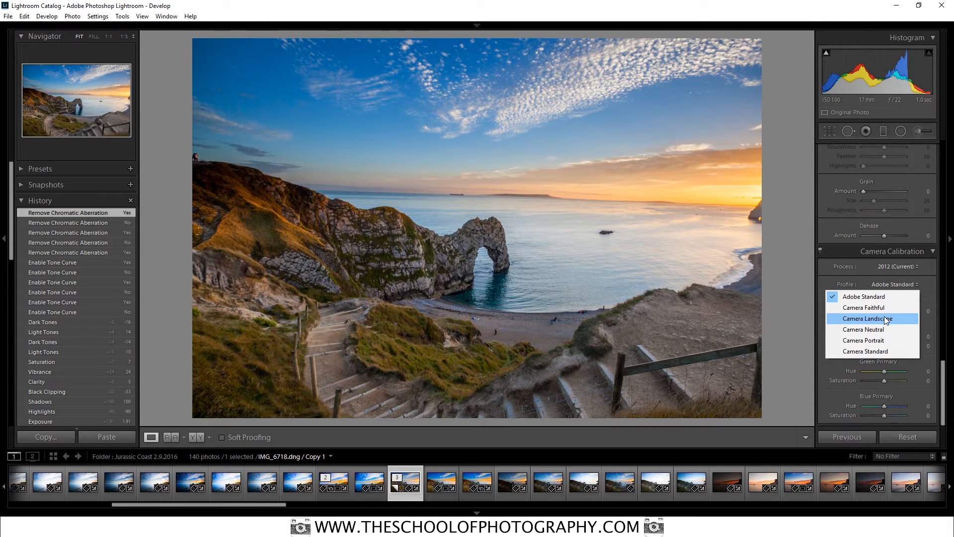
click(885, 316)
Step: Try the Camera Faithful profile for comparison and switch back to Camera Landscape
click(907, 285)
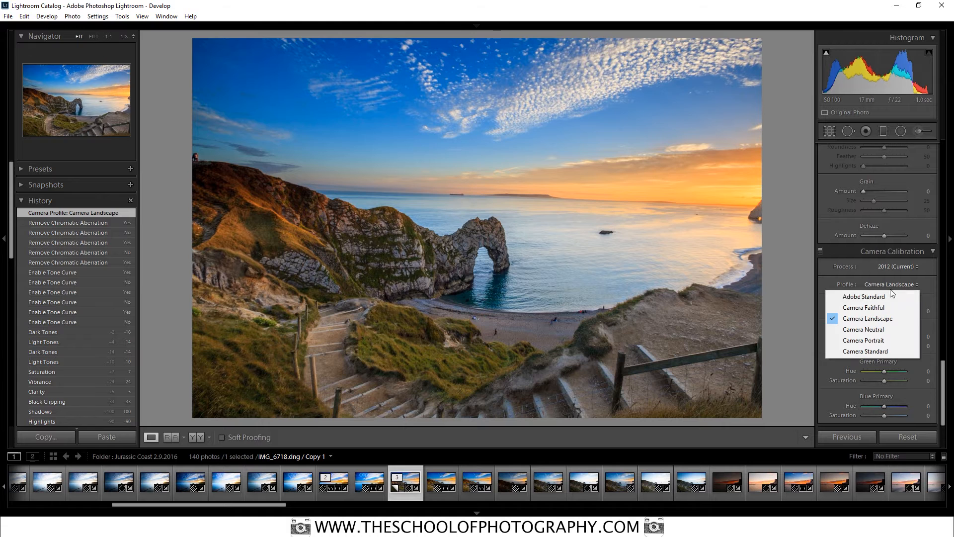
click(878, 304)
click(892, 287)
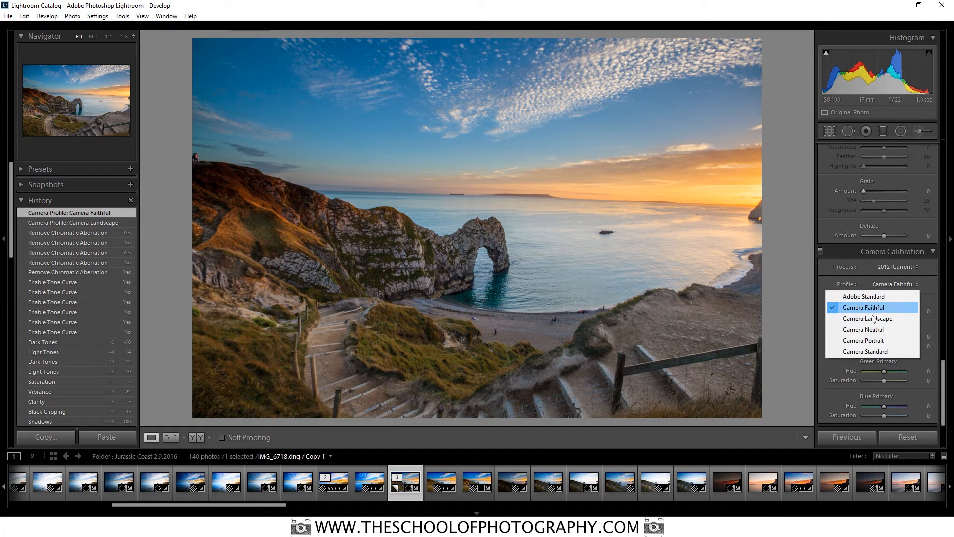
click(876, 320)
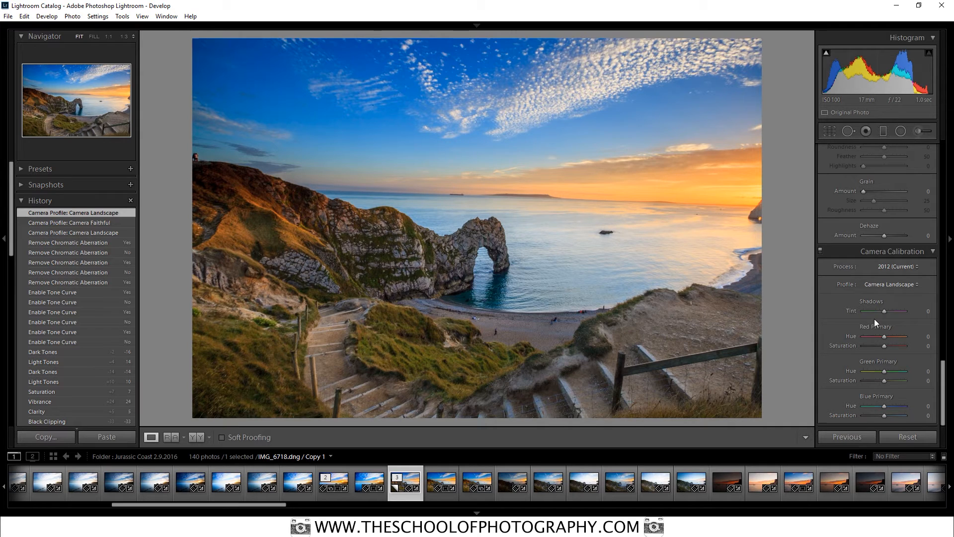
Step: Boost the red saturation to +51 and the yellow saturation to +47 in the color adjustments
drag(942, 373, 935, 224)
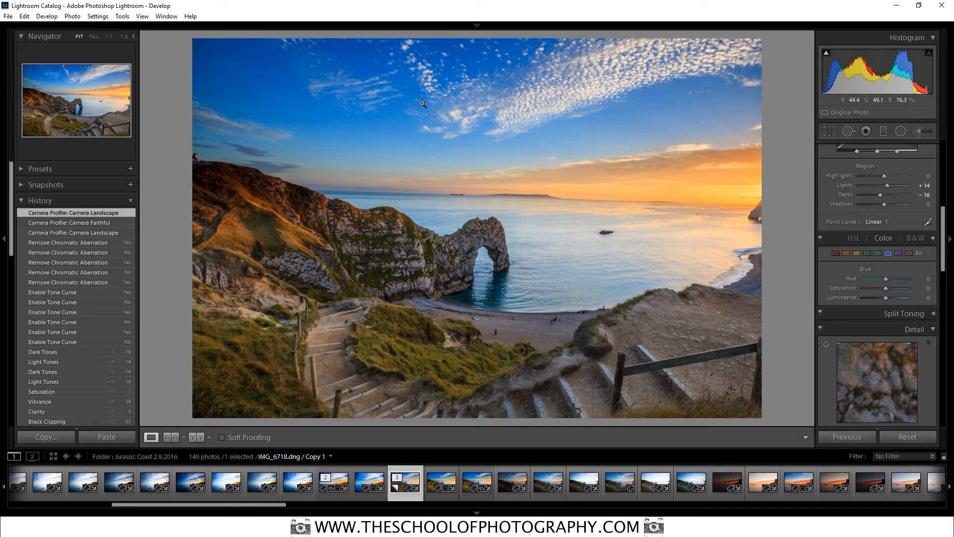
click(836, 253)
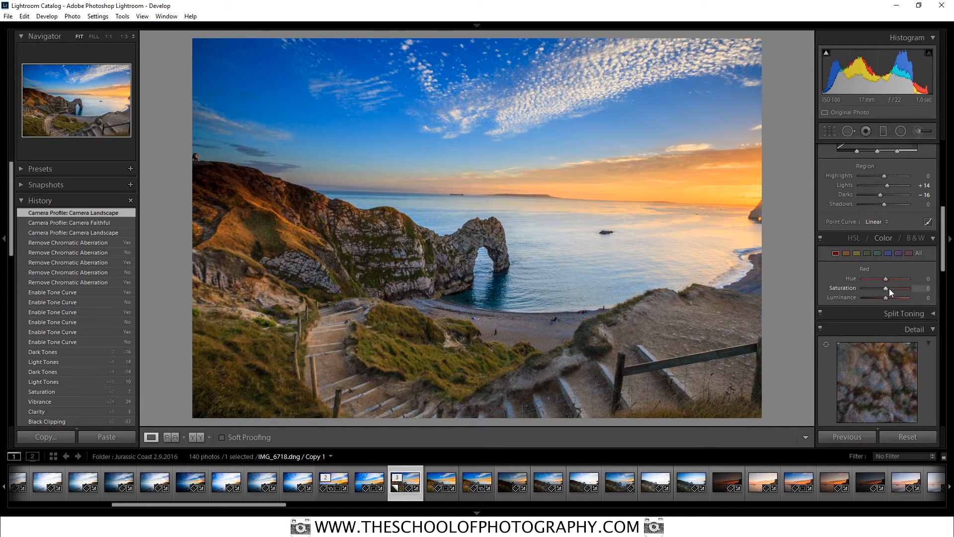
drag(885, 288, 897, 290)
click(857, 254)
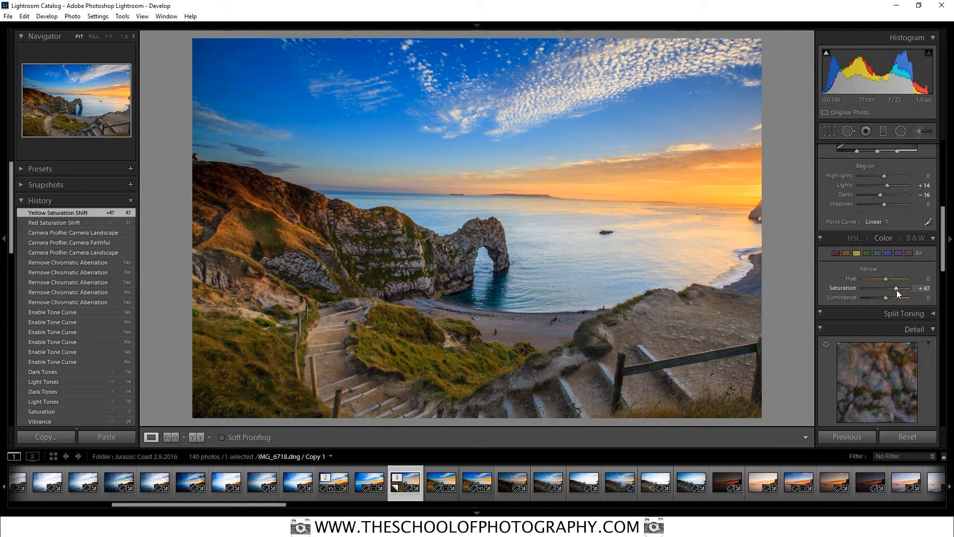
Step: Boost the orange saturation to +58 and the blue saturation to +51
click(848, 252)
drag(887, 288, 892, 289)
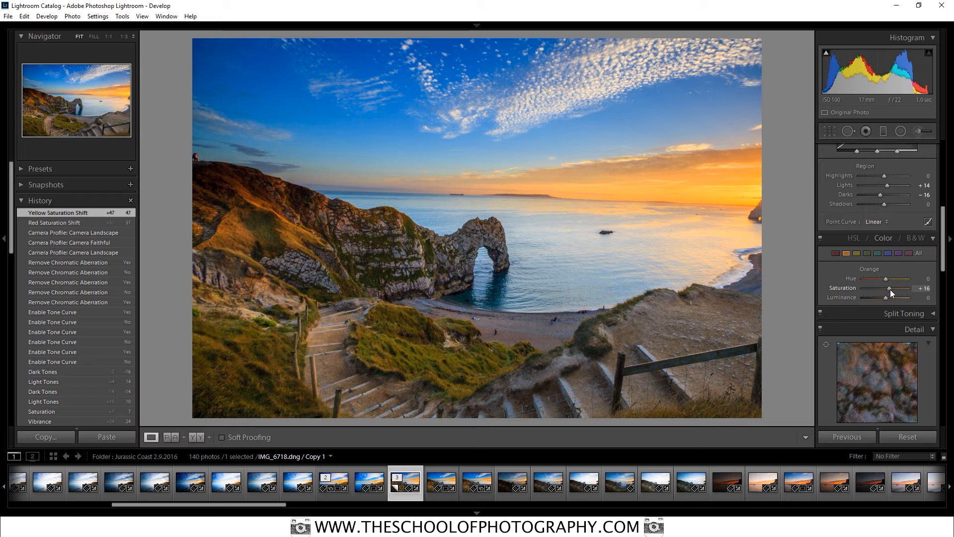
drag(890, 289, 900, 290)
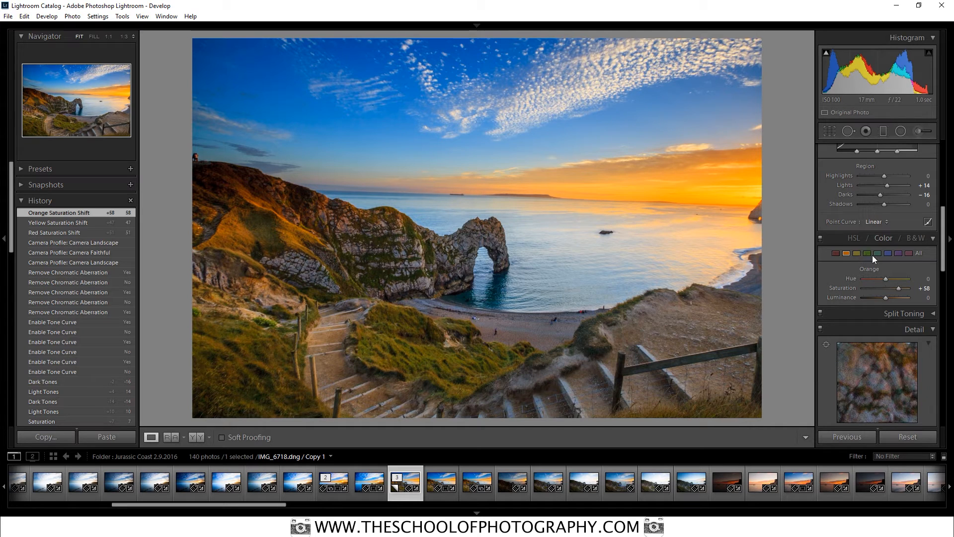
click(890, 253)
drag(886, 287, 898, 293)
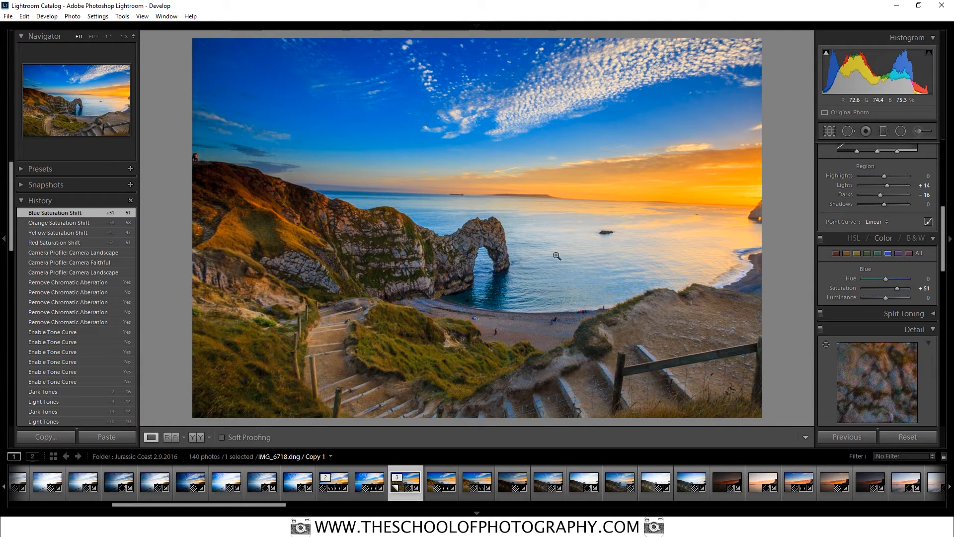
Step: Straighten the photo along the sea horizon to an angle of −2.00, fine-tune the crop rectangle and apply the crop
drag(944, 266, 939, 191)
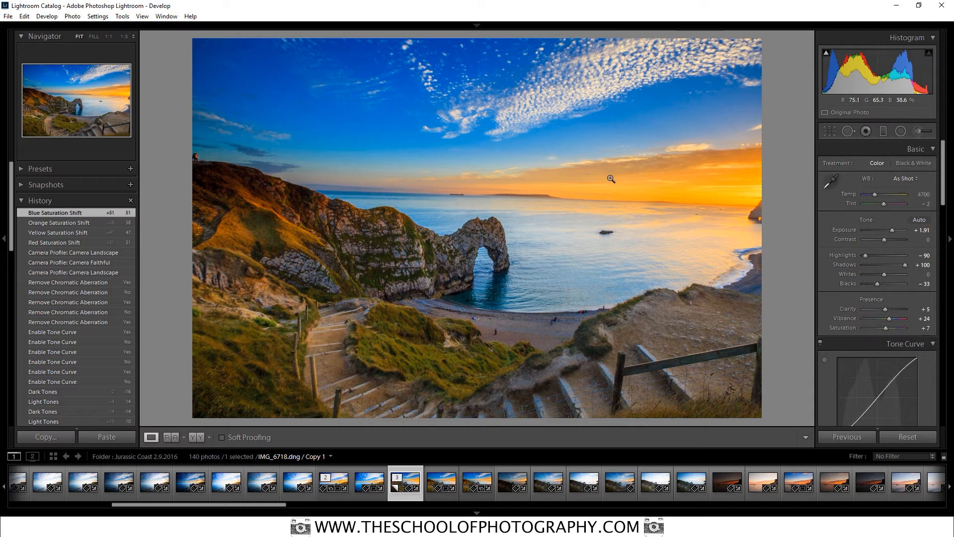
click(829, 133)
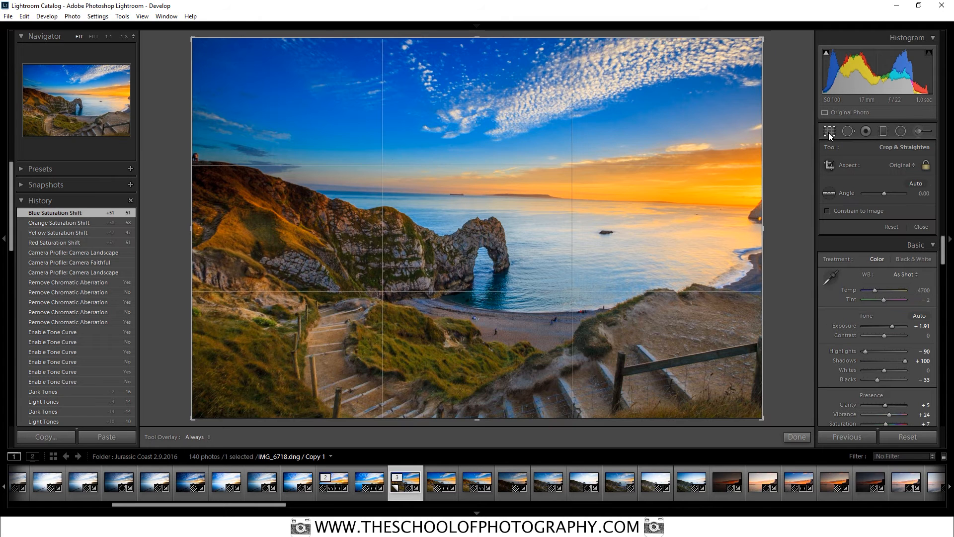
click(828, 196)
drag(320, 190, 736, 205)
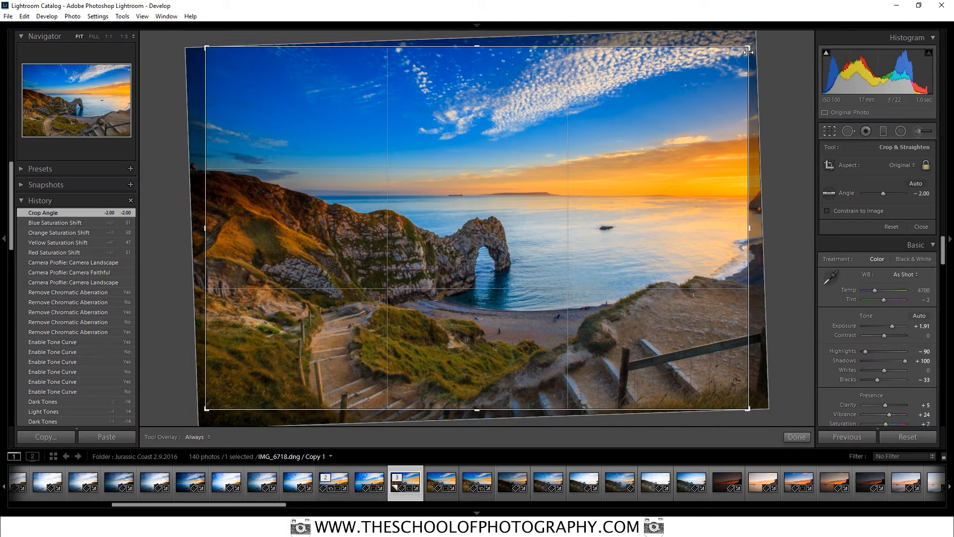
drag(748, 47, 752, 47)
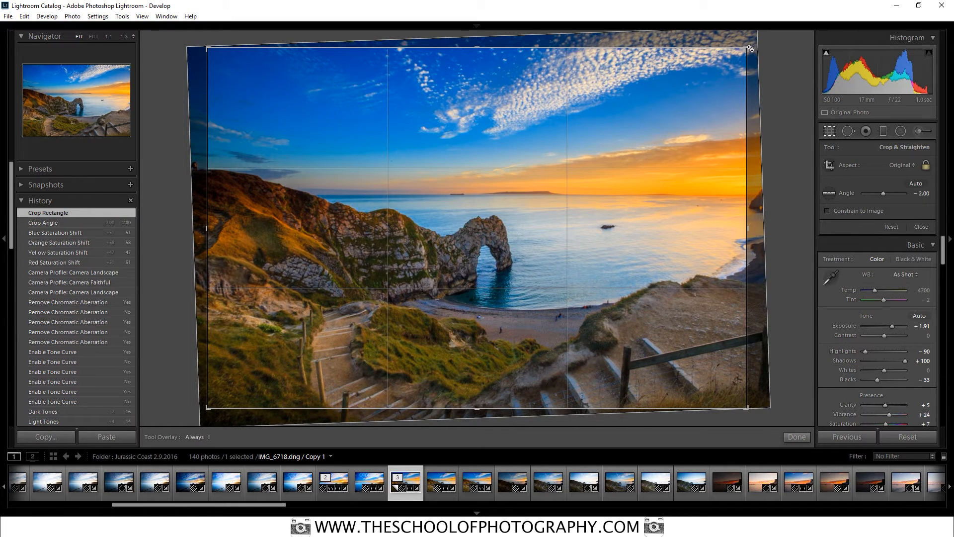
click(830, 131)
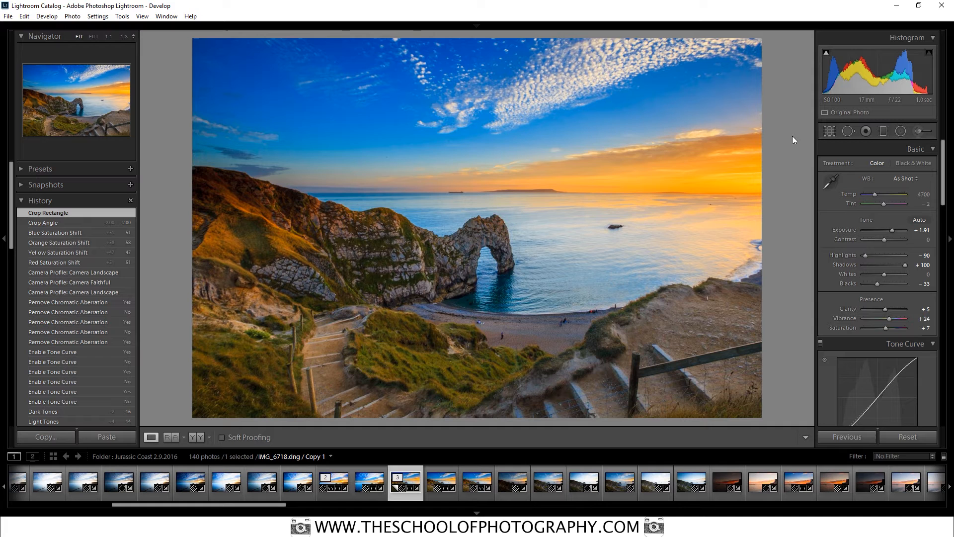
Step: Remove the dark dust spot in the blue sky using Spot Removal in Heal mode with brush size 29
click(366, 103)
drag(389, 111, 434, 181)
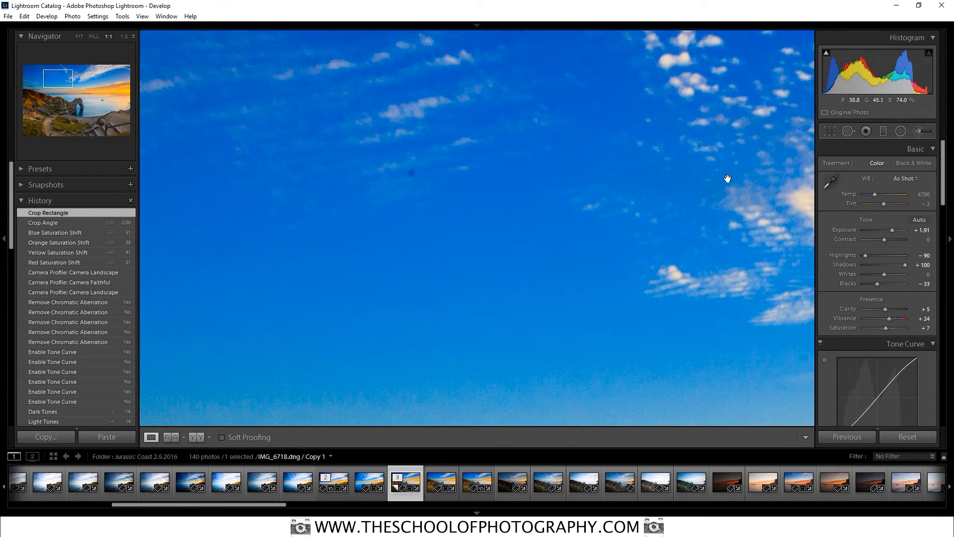
click(847, 131)
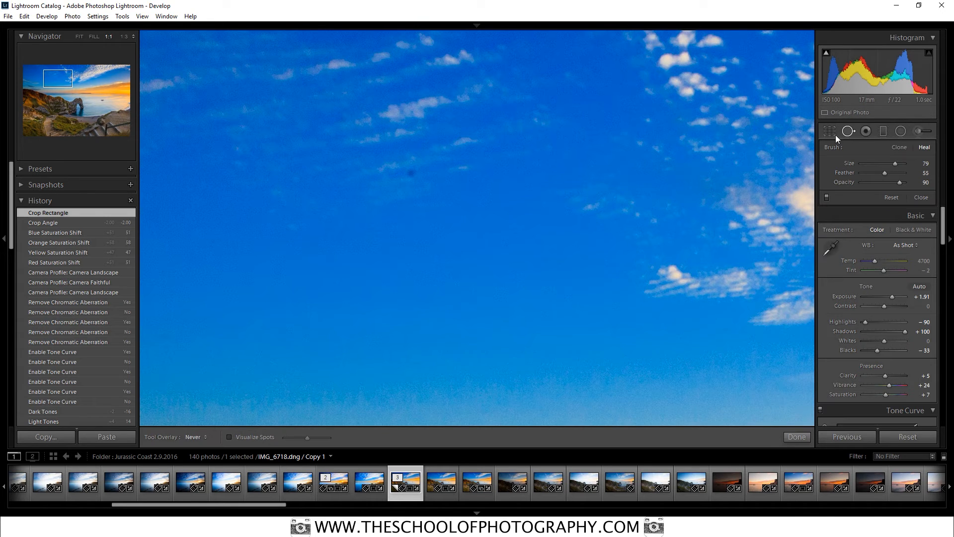
scroll(411, 168, down, 4)
scroll(416, 171, down, 3)
scroll(414, 174, down, 2)
scroll(413, 174, up, 4)
click(412, 175)
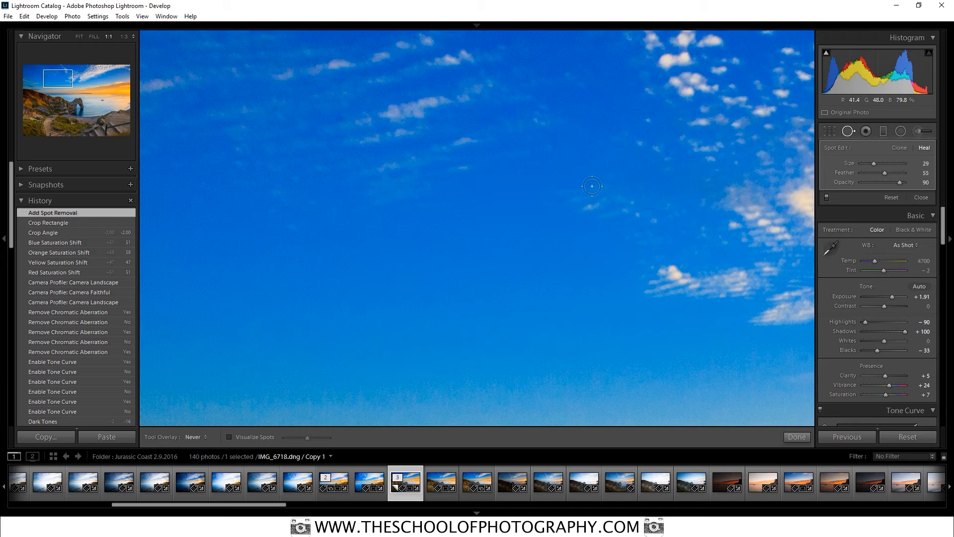
Step: Heal the two remaining dust spots in the lower sky above the sea horizon and finish spot removal
key(space)
drag(556, 187, 308, 73)
drag(278, 278, 332, 205)
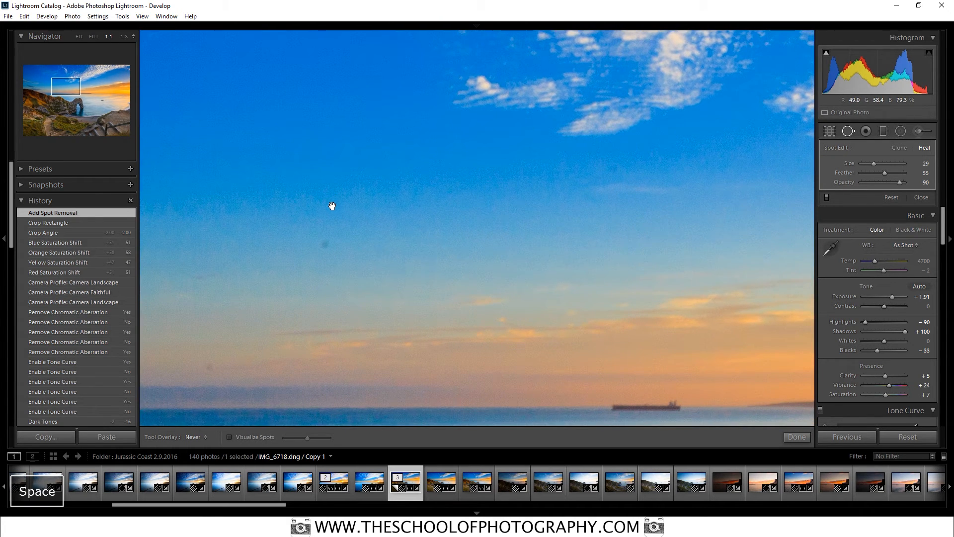
click(324, 243)
click(612, 170)
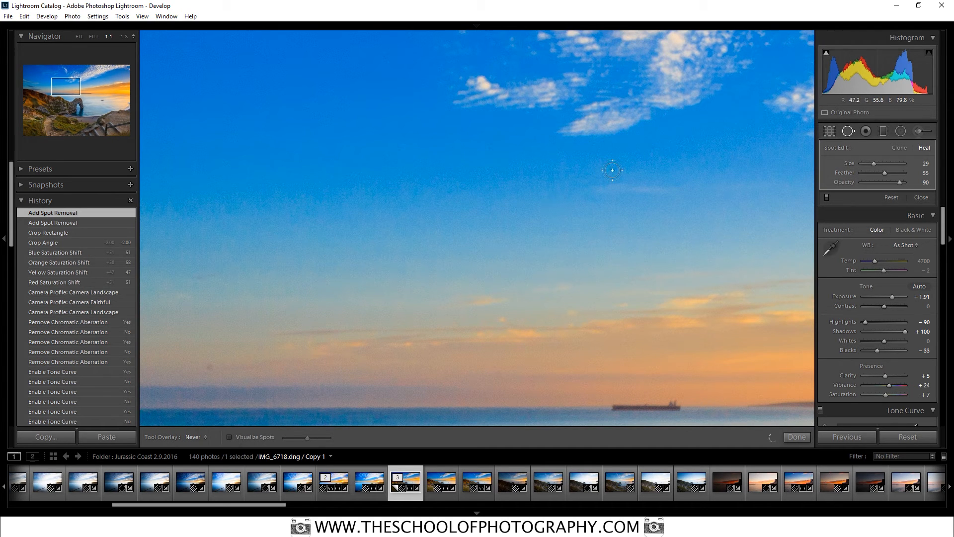
scroll(209, 368, down, 3)
click(209, 368)
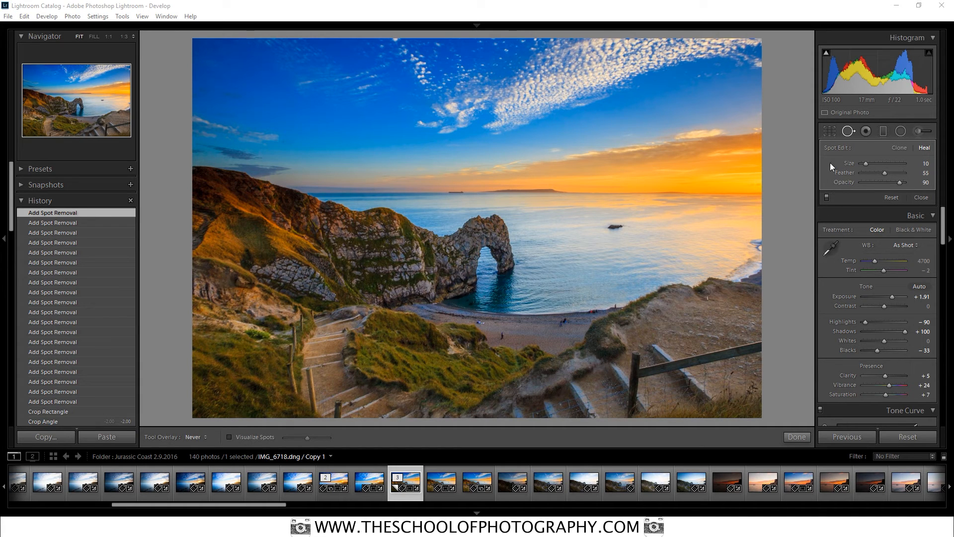
click(799, 438)
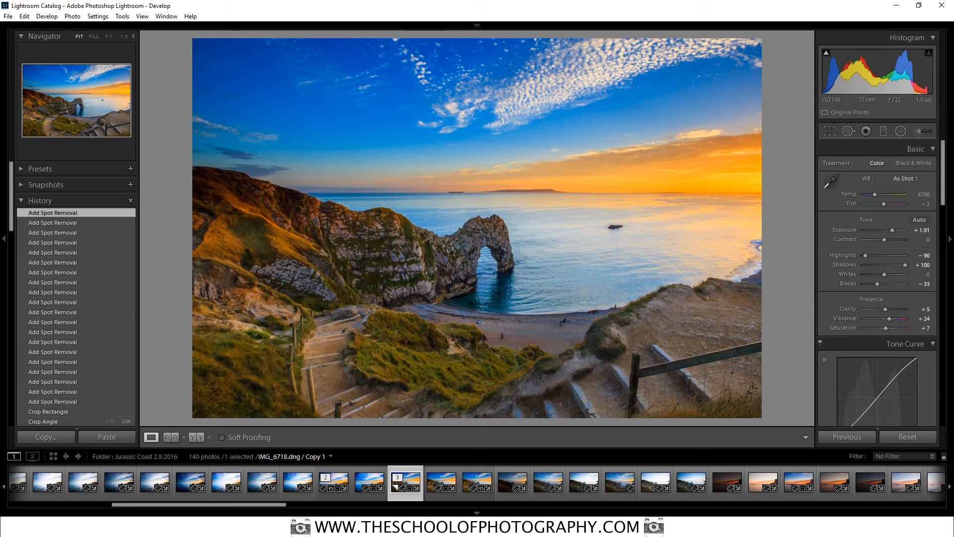
Step: Sharpen the photo with Amount 100 and Radius 1.5, and set luminance noise reduction to 15, judging the effect on the rock arch
drag(942, 180, 942, 307)
click(489, 237)
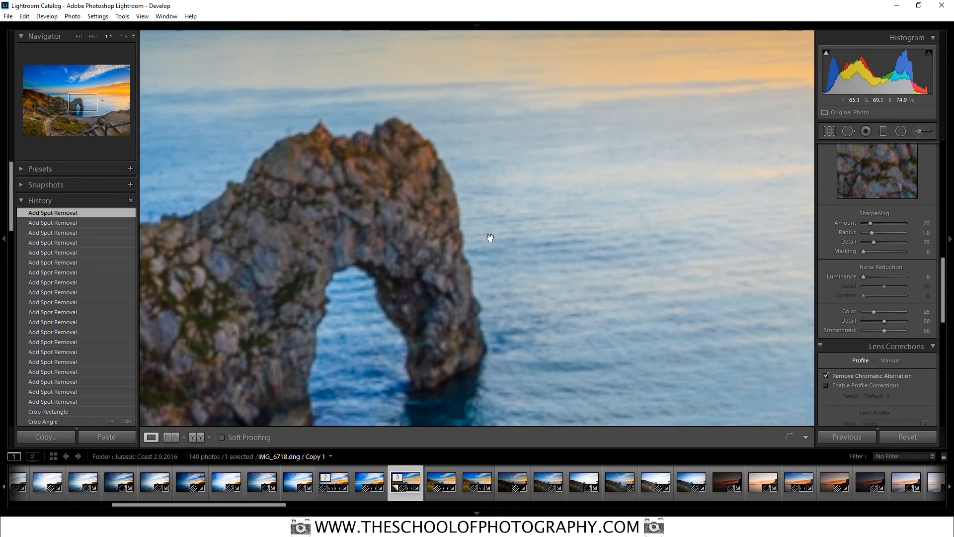
drag(407, 198, 448, 245)
drag(368, 223, 389, 258)
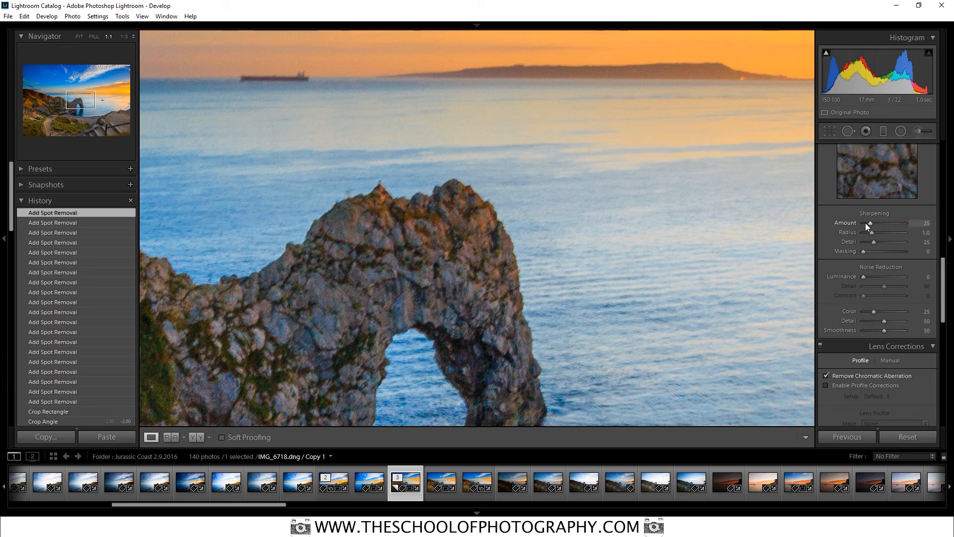
drag(881, 223, 891, 224)
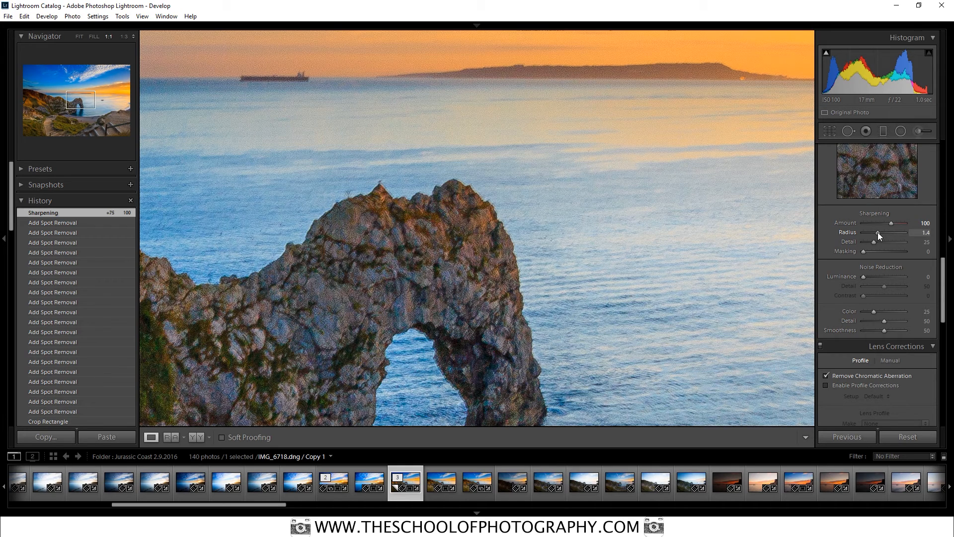
drag(881, 233, 881, 237)
drag(863, 275, 862, 275)
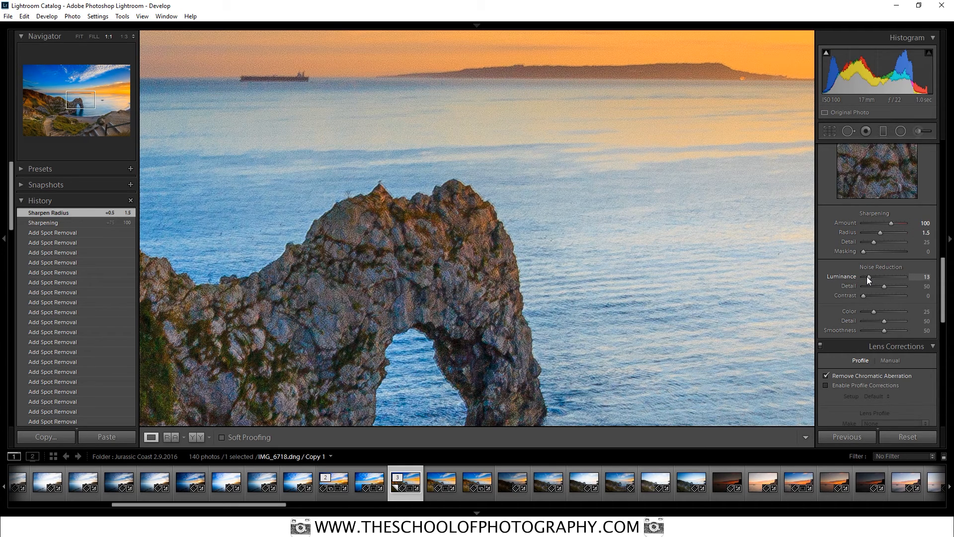
drag(869, 276, 867, 276)
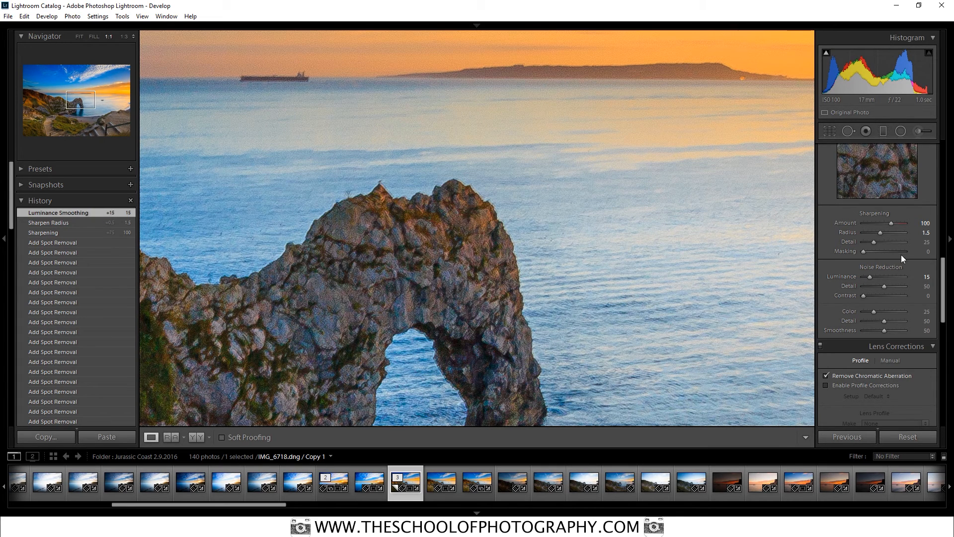
Step: Compare the photo with the detail adjustments off and on, and examine the sharpening across the cliff face at full size
drag(942, 277, 942, 254)
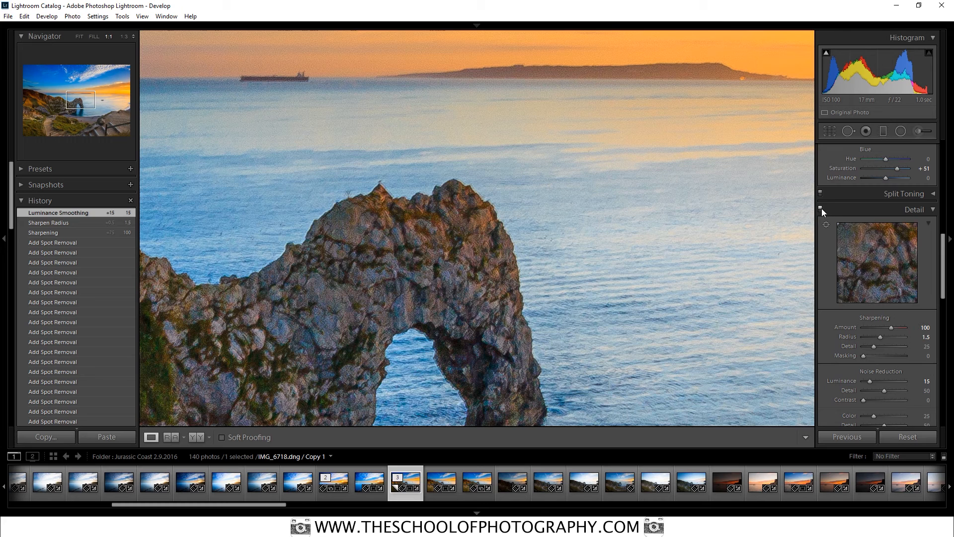
click(821, 208)
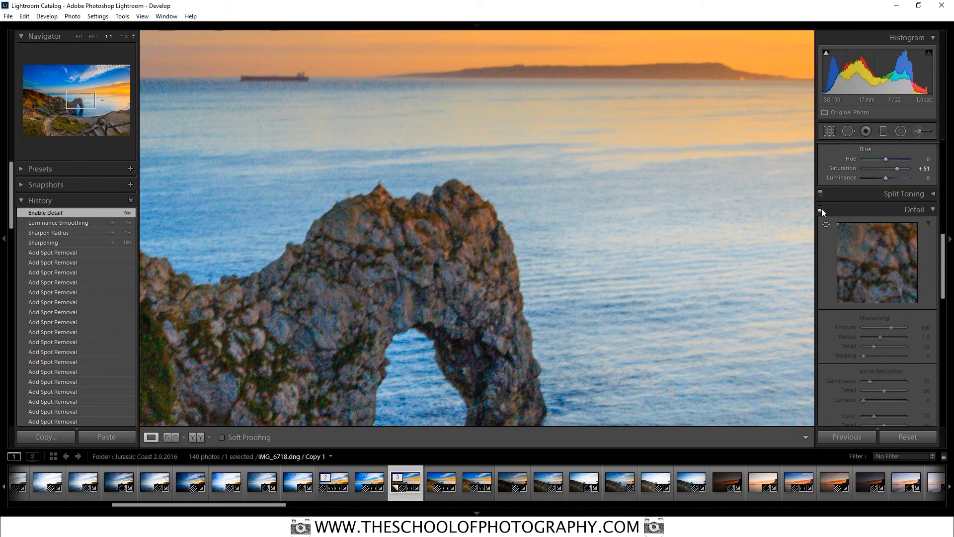
click(820, 208)
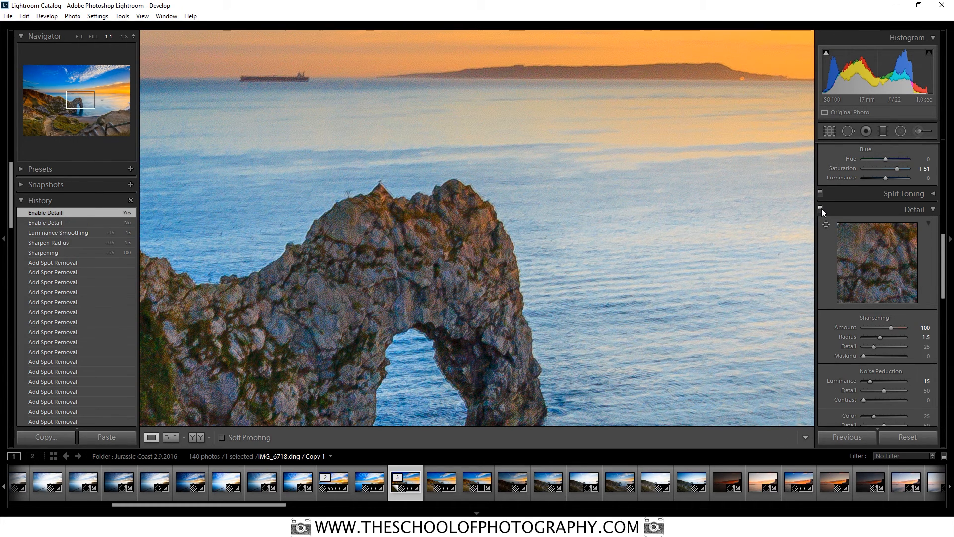
drag(255, 315, 552, 215)
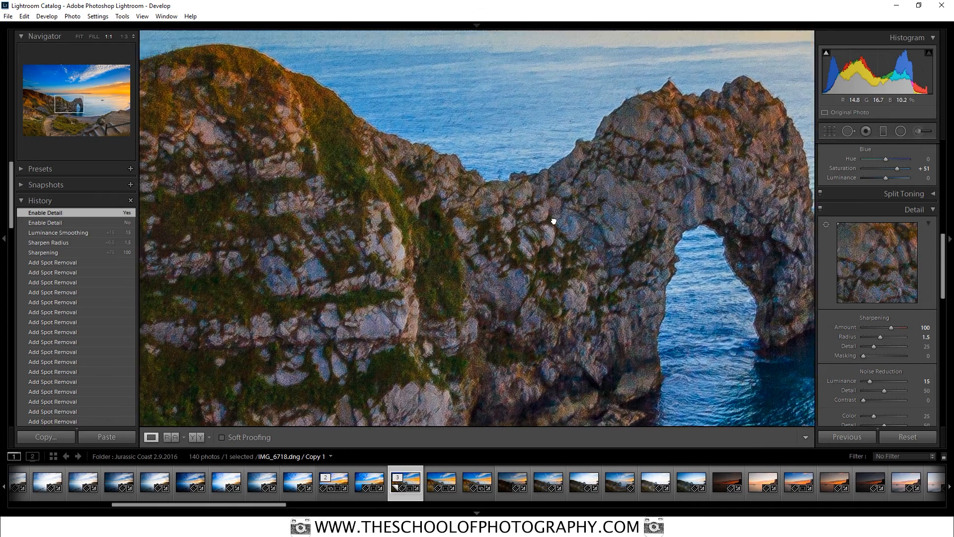
drag(414, 266, 550, 271)
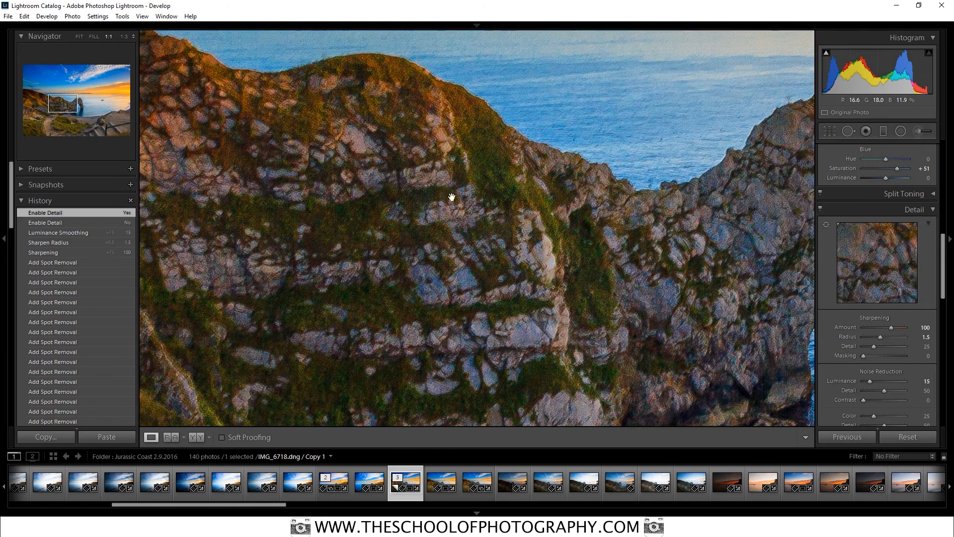
drag(468, 224, 468, 203)
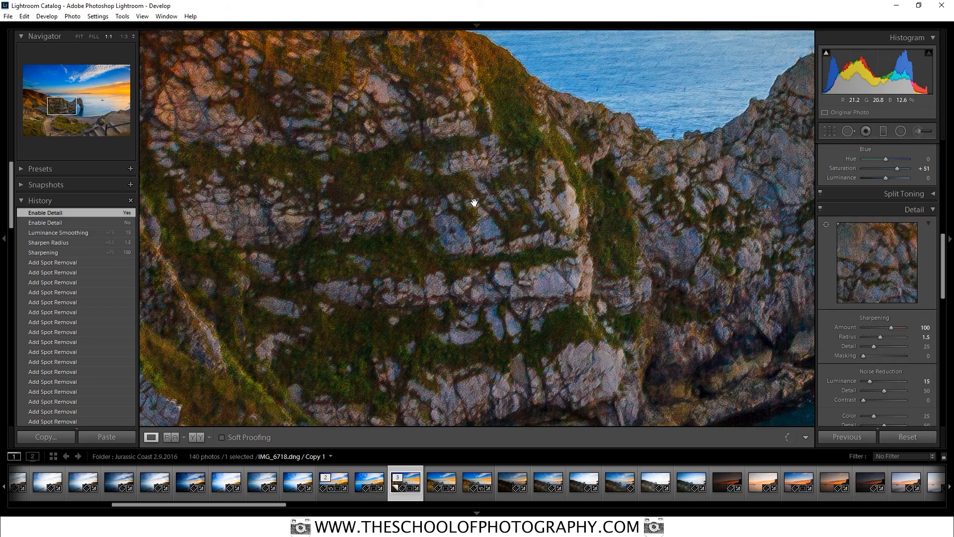
drag(614, 245, 575, 207)
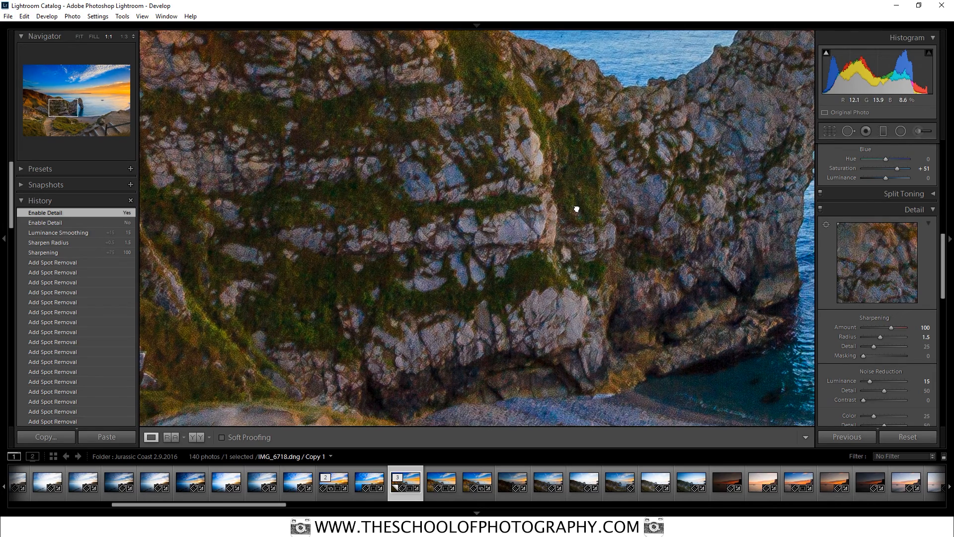
click(577, 209)
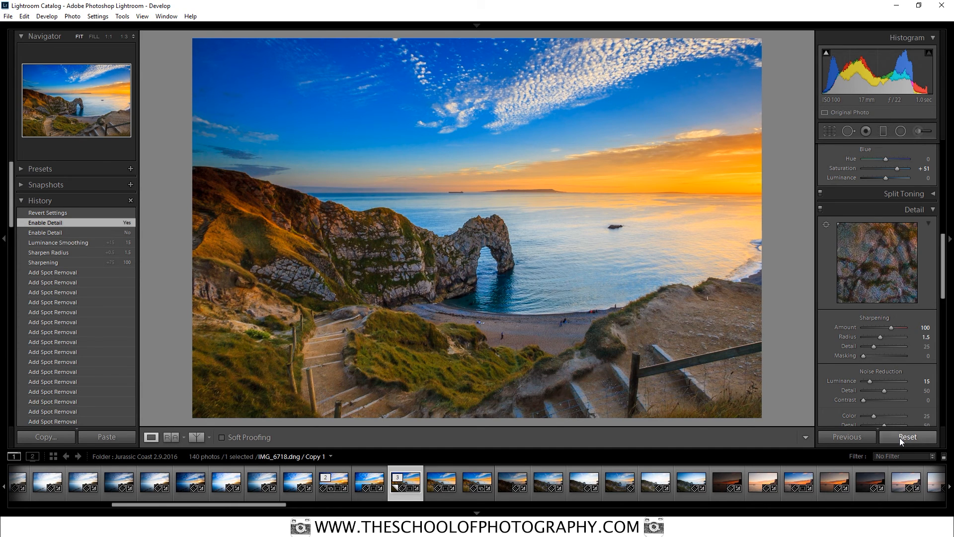
Step: Reset all develop settings to compare with the original photo, and restore the finished edit from the history
click(900, 437)
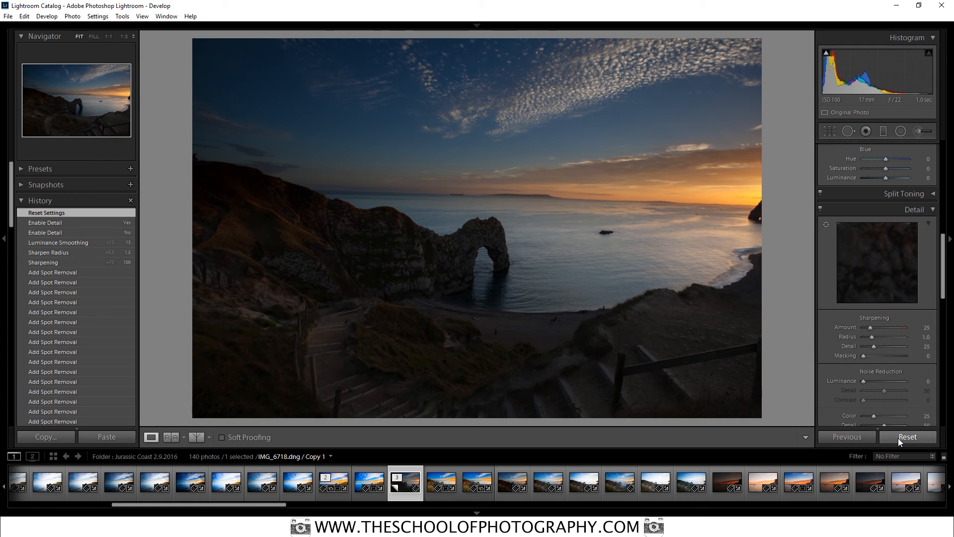
click(50, 222)
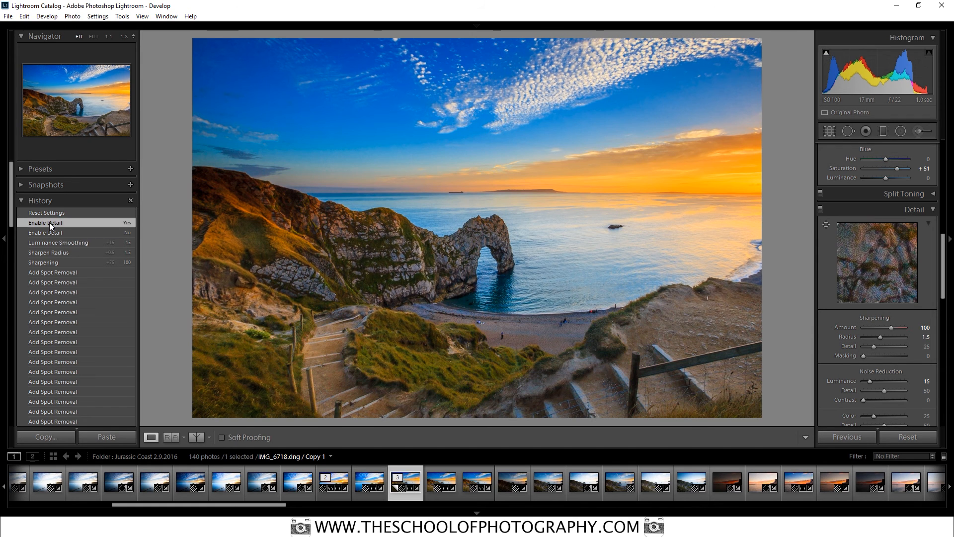